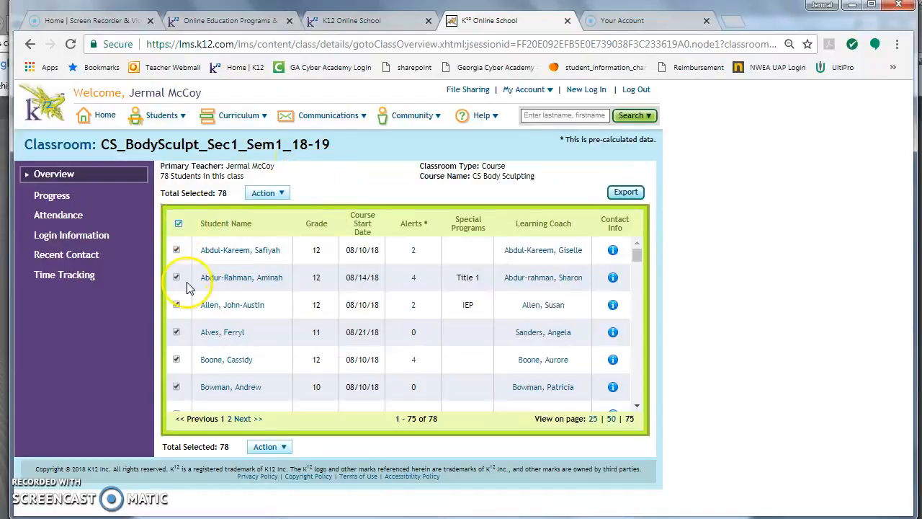
Export the class overview and copy every student ID and student name row, without the headers, from the classOverview sheet in Excel.
left_click(625, 193)
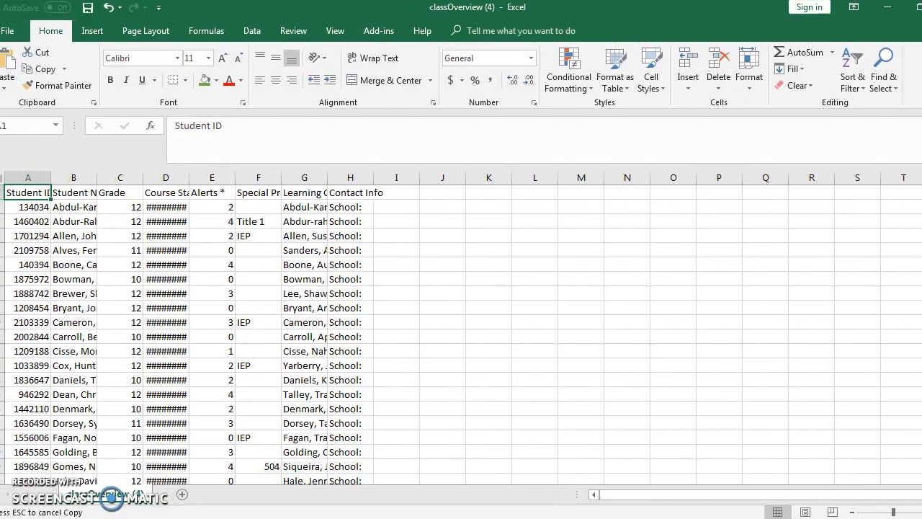
left_click_drag(36, 210, 74, 214)
key("ctrl+shift+Down")
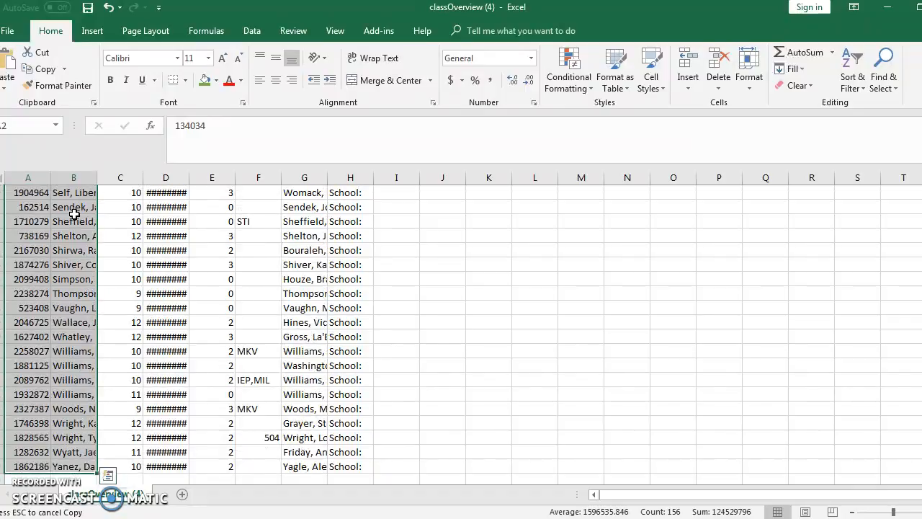
right_click(49, 277)
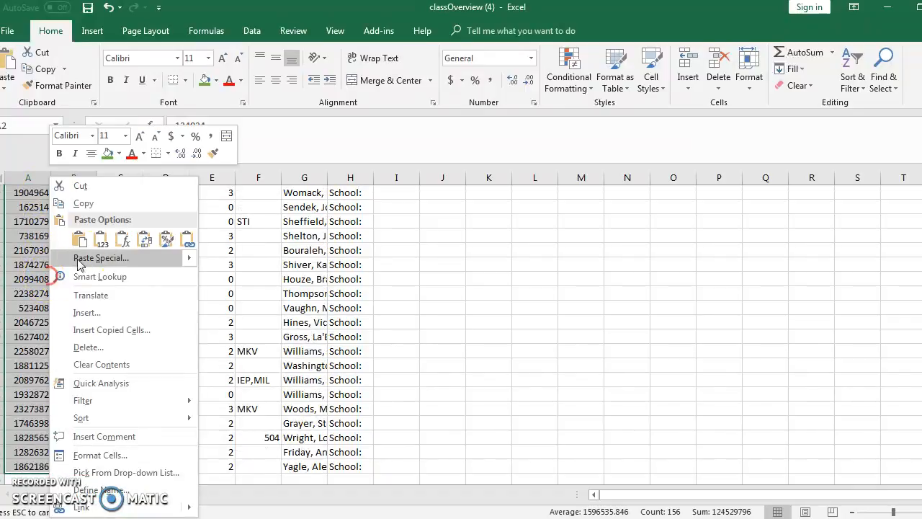
left_click(82, 204)
scroll(115, 230, "up", 20)
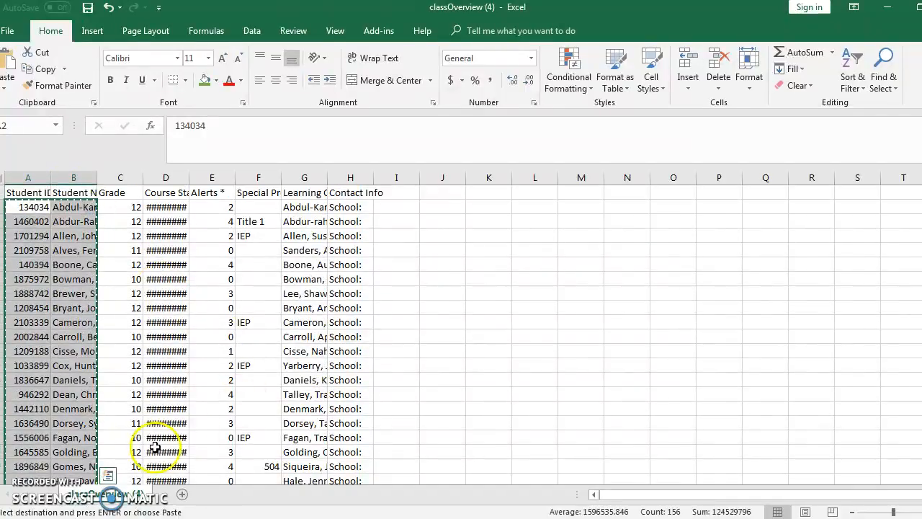
Paste the copied student IDs and names into the bbc template workbook, starting at cell A2 under the headers.
left_click(32, 491)
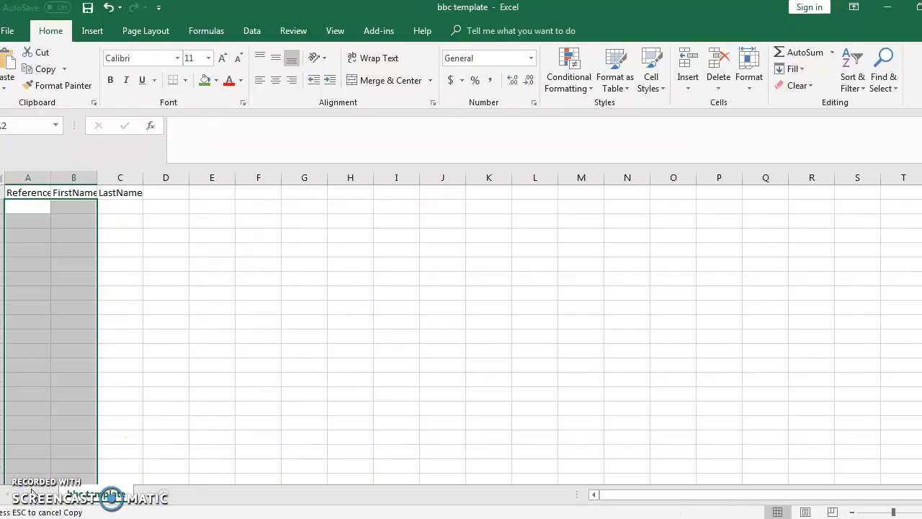
left_click(40, 205)
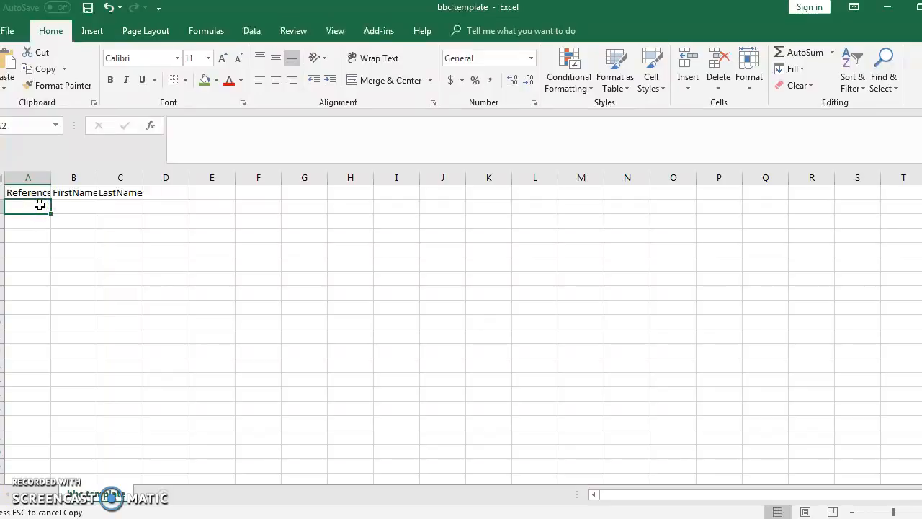
key("ctrl+v")
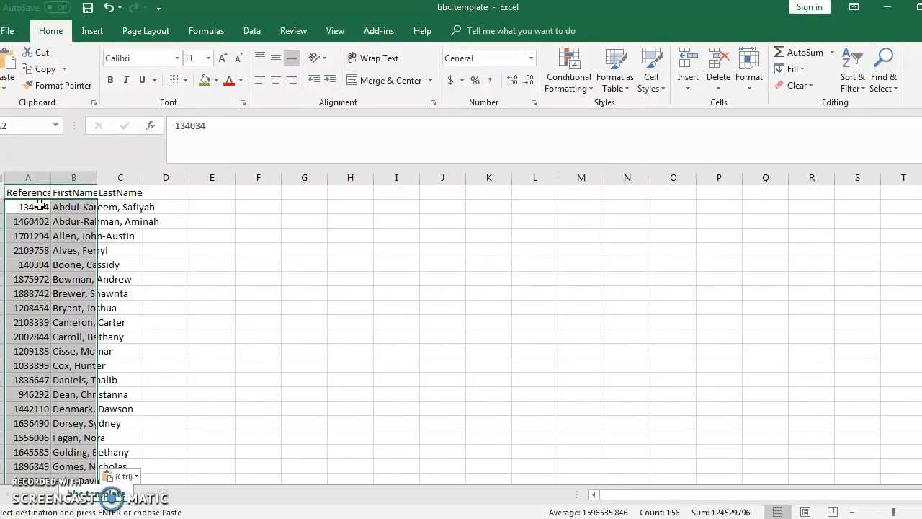
left_click(11, 32)
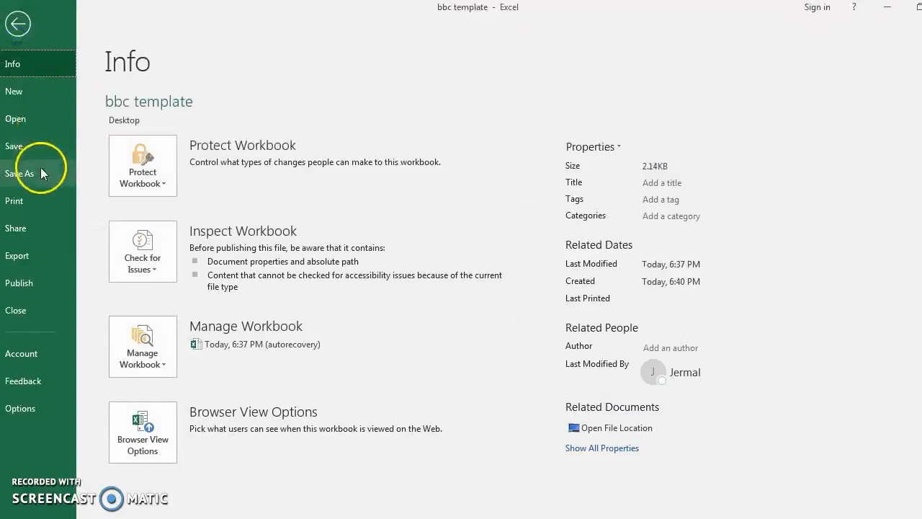
left_click(42, 174)
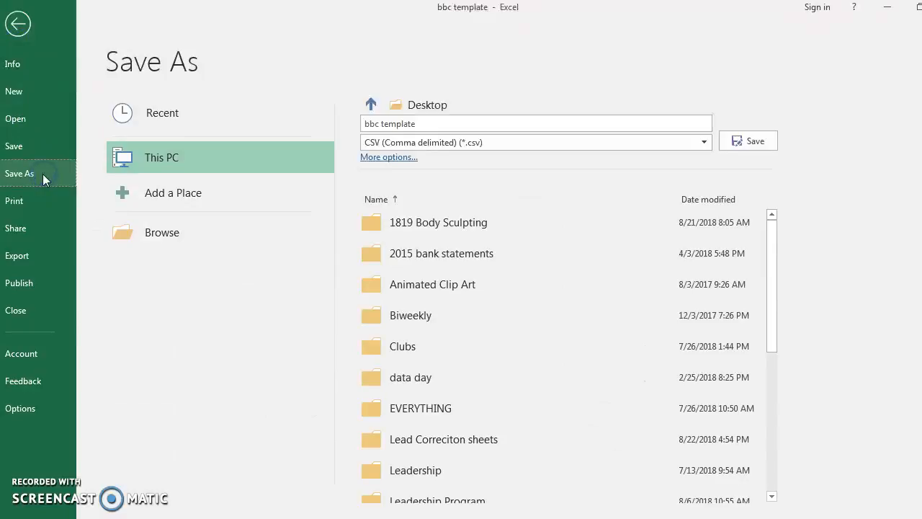
left_click(749, 148)
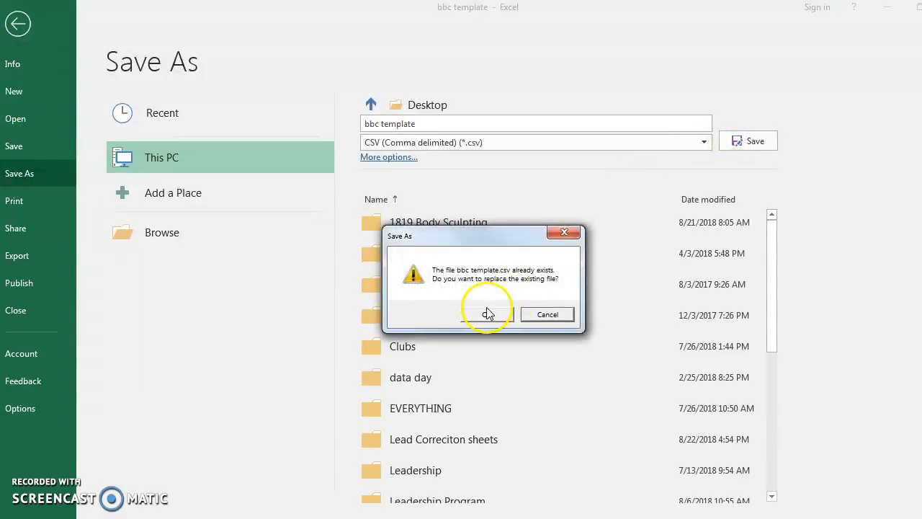
left_click(545, 315)
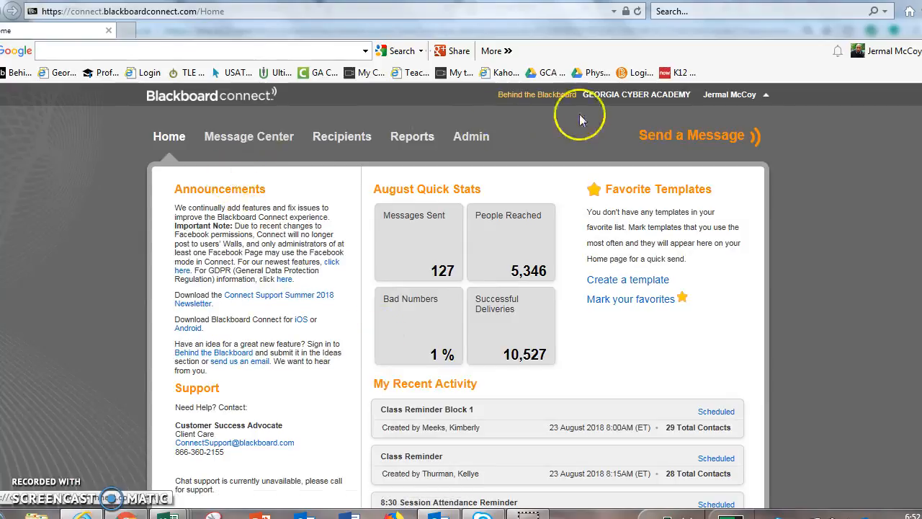
Start a new Outreach message in Blackboard Connect and title it "Lets Get in Shape!".
mouse_move(666, 129)
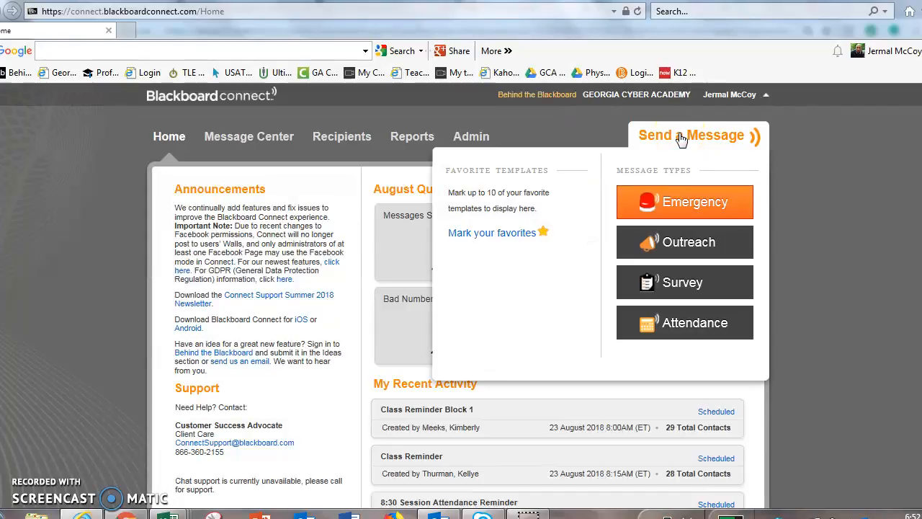
left_click(742, 247)
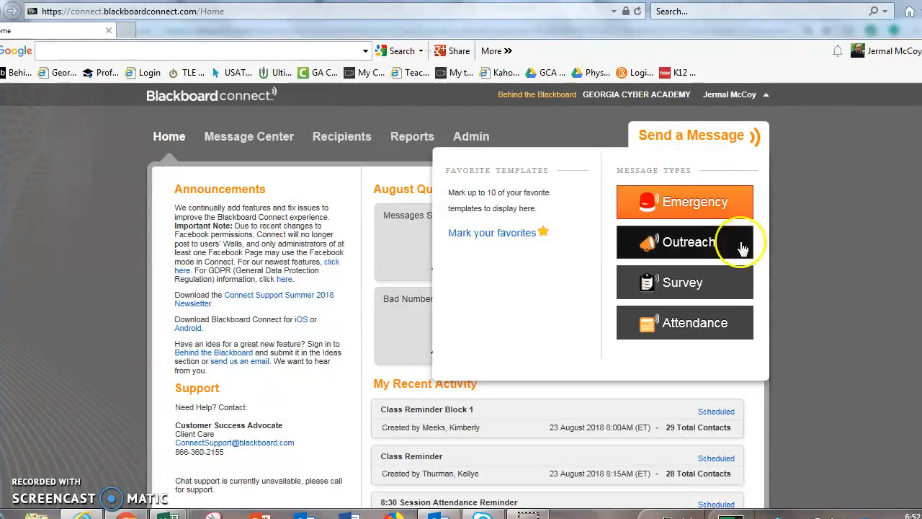
left_click(693, 244)
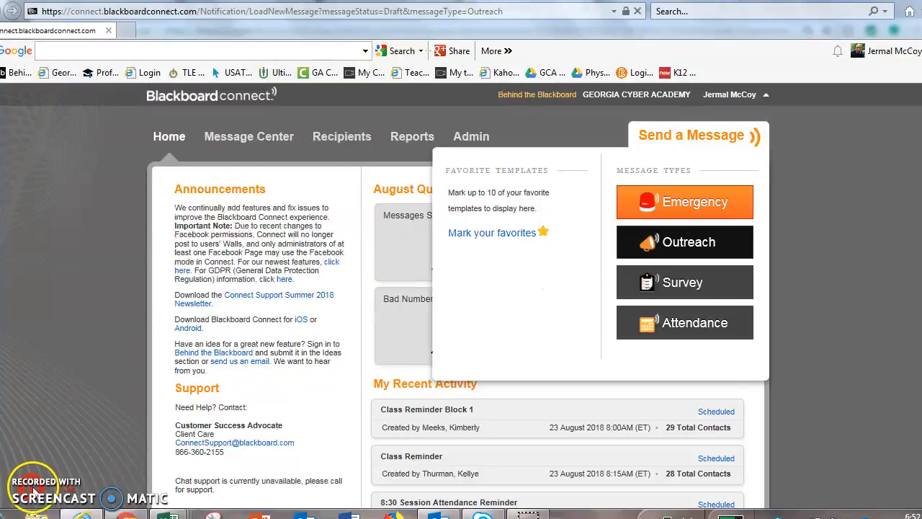
left_click(363, 284)
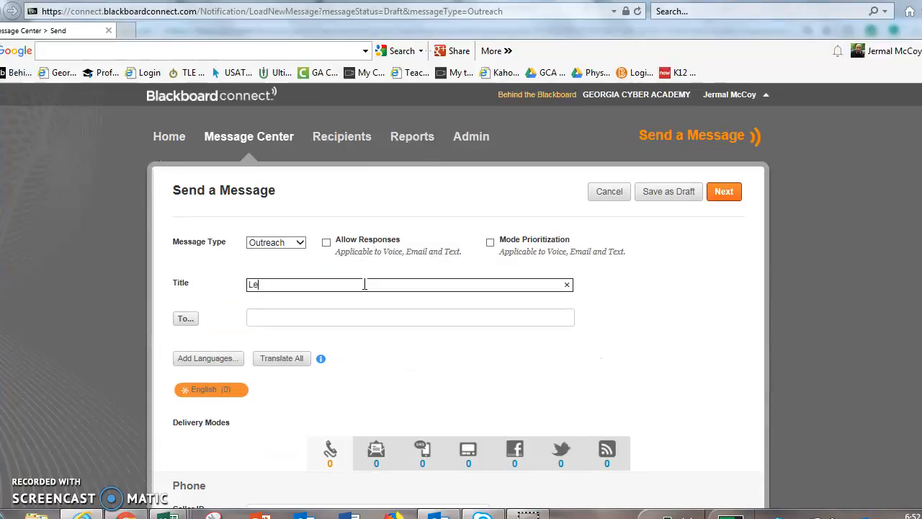
type("Lets Get in Shape!")
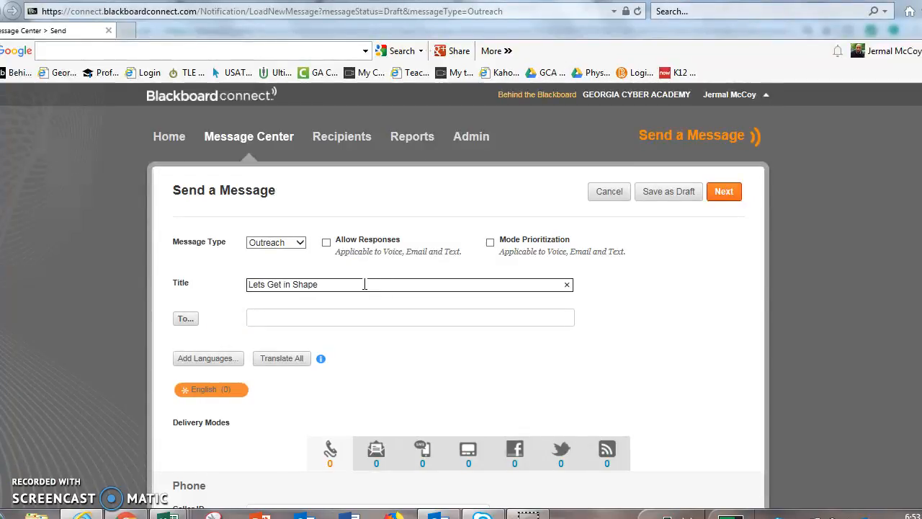
Set the message recipients to be selected by Import Call List for the GEORGIA CYBER ACADEMY site.
left_click(193, 320)
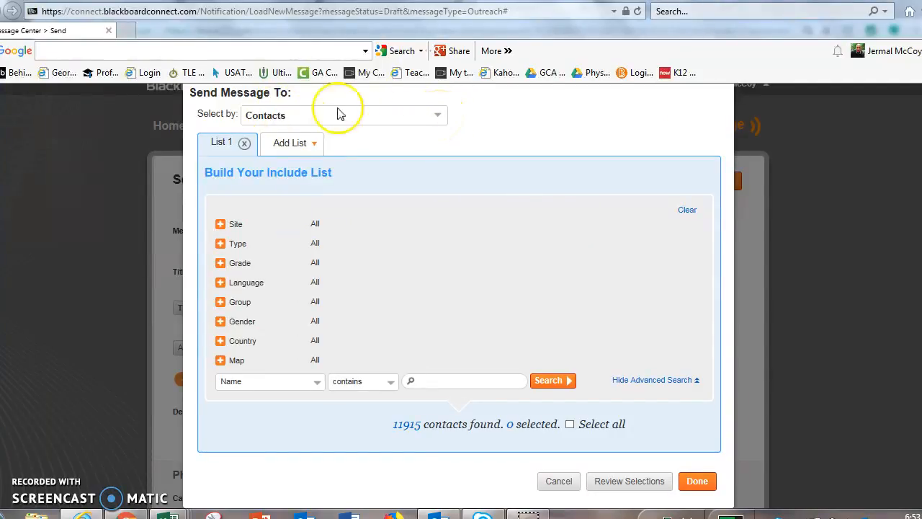
left_click(436, 119)
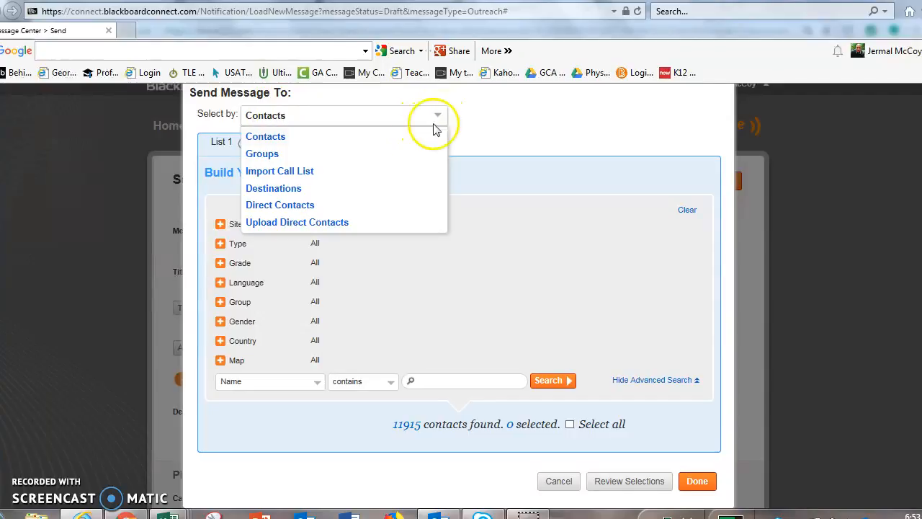
left_click(361, 175)
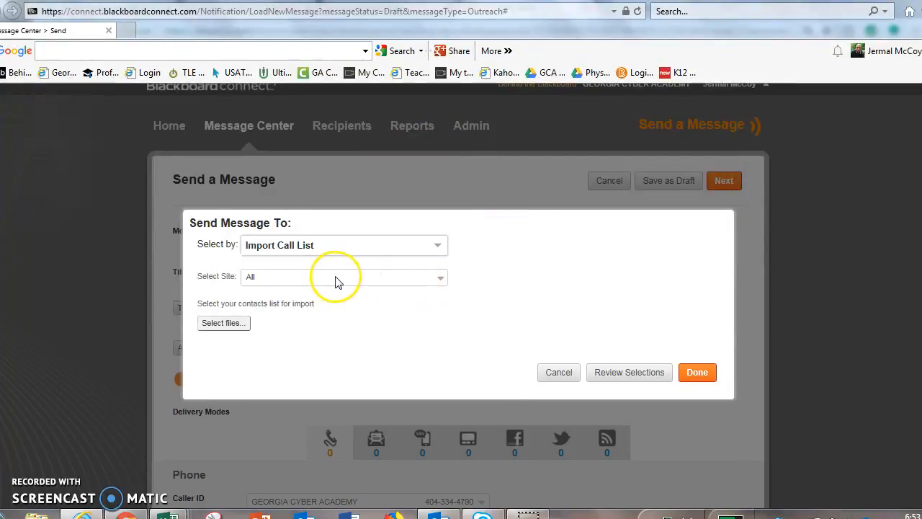
left_click(438, 280)
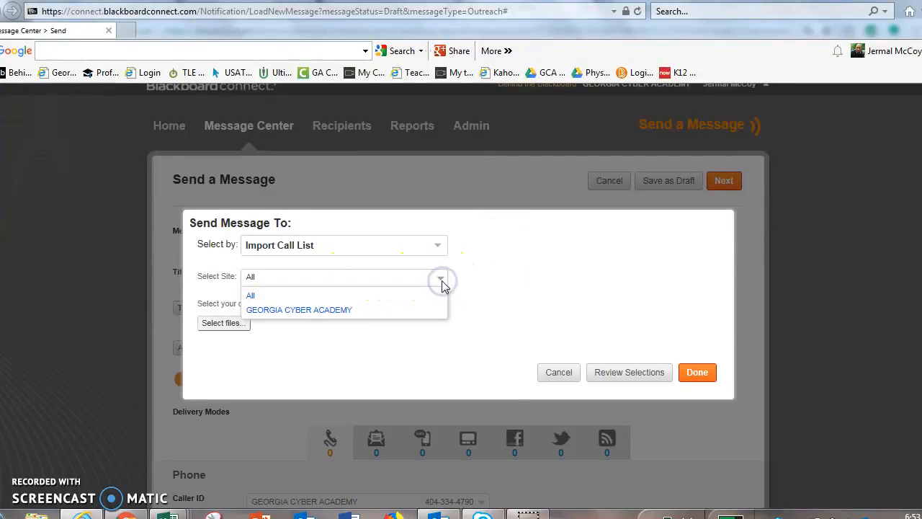
left_click(378, 312)
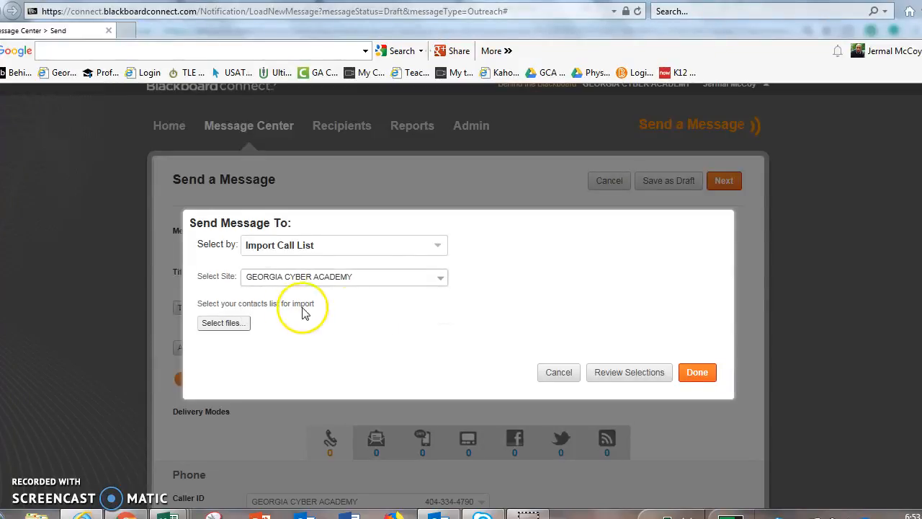
Import the bbc template file from the Desktop as the contacts list and finish the recipient selection.
left_click(224, 324)
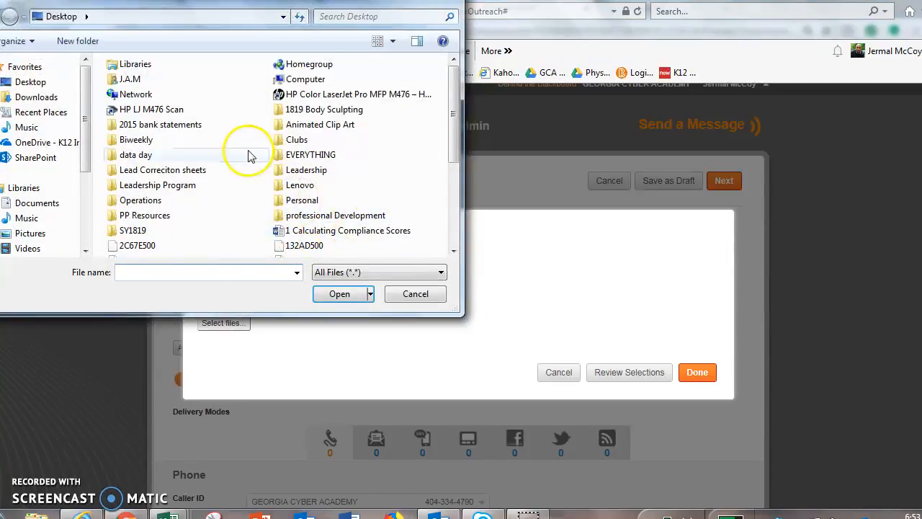
left_click_drag(458, 101, 464, 169)
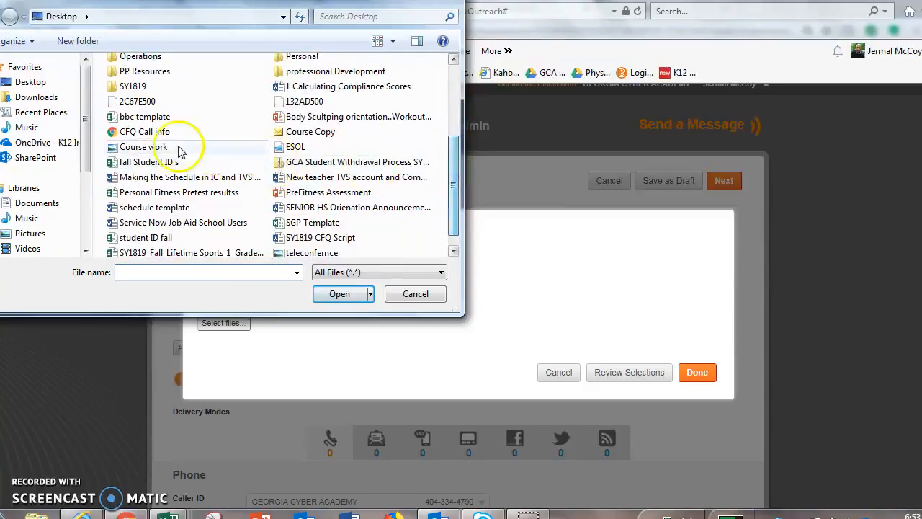
left_click(150, 120)
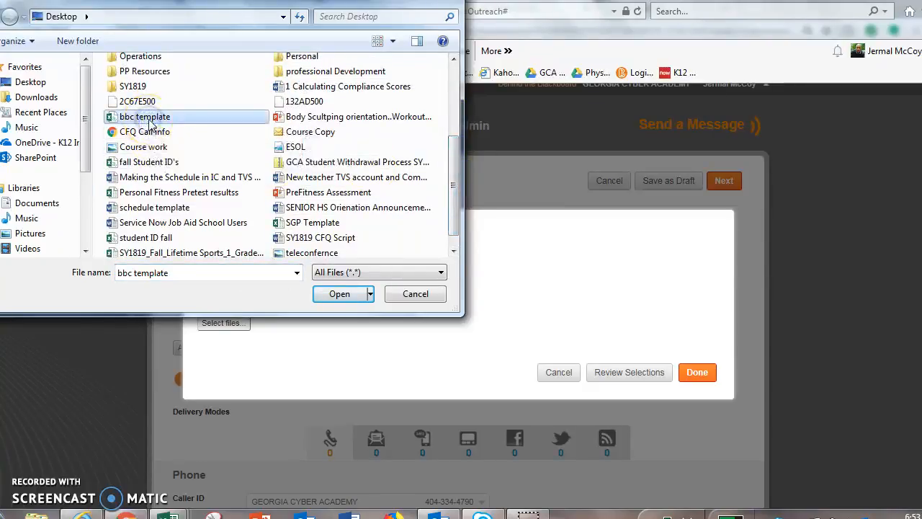
left_click(333, 296)
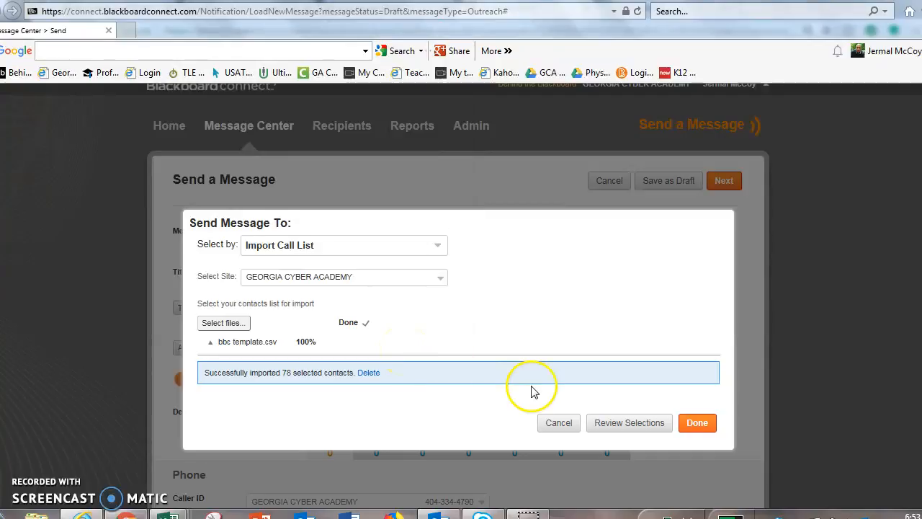
left_click(705, 425)
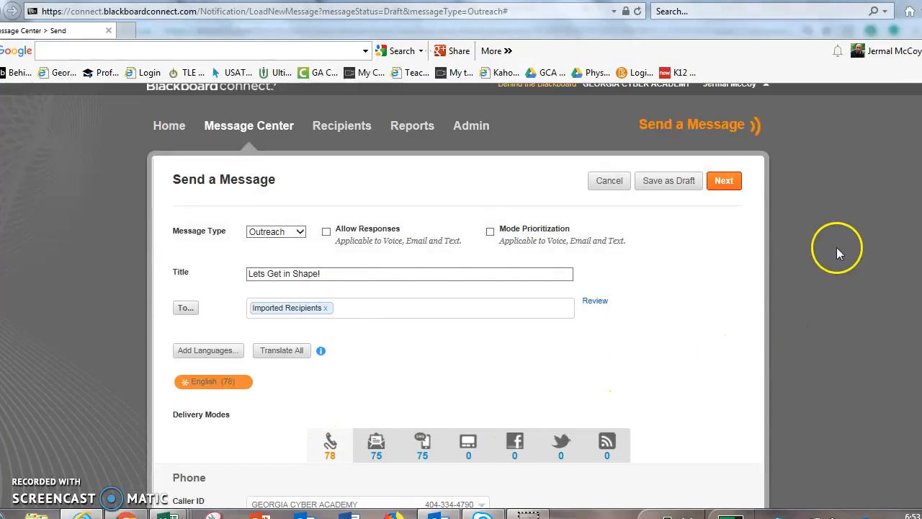
Add a text-to-speech phone message reading "Class starts in 20 minutes be there or be square".
scroll(650, 382, "down", 3)
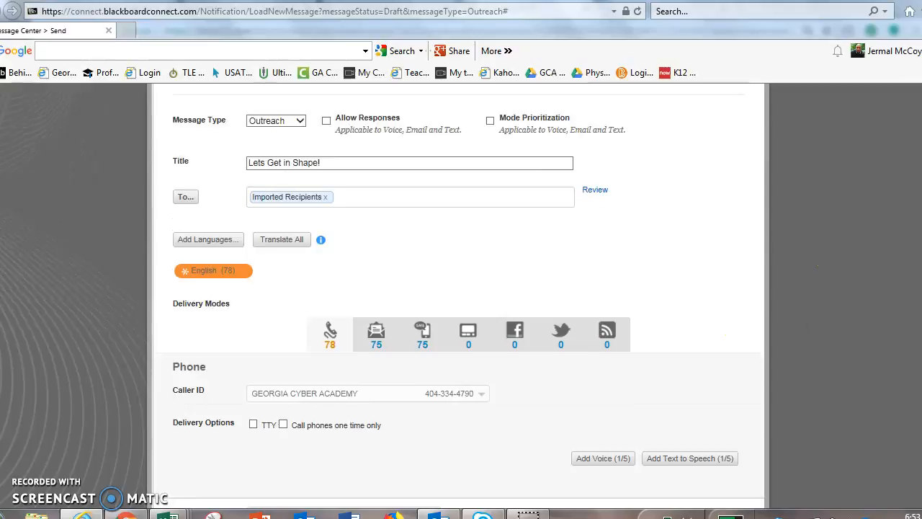
left_click(681, 386)
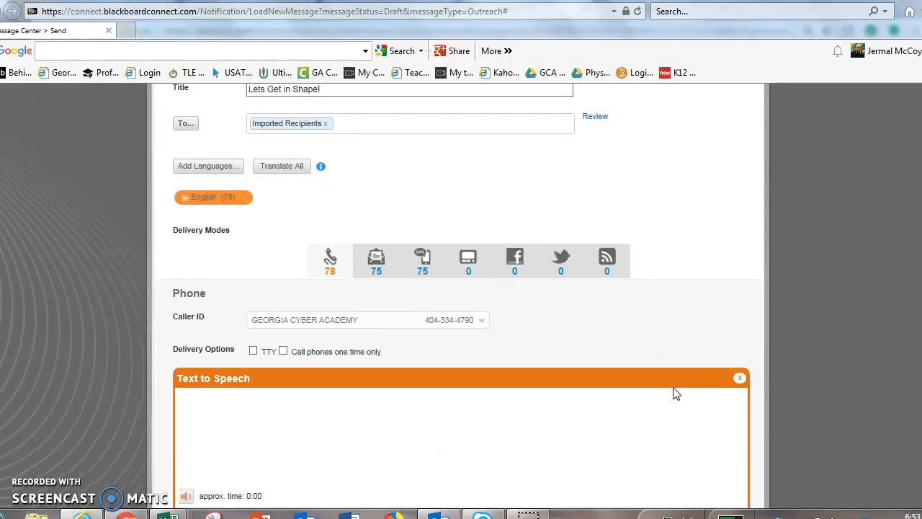
left_click(465, 412)
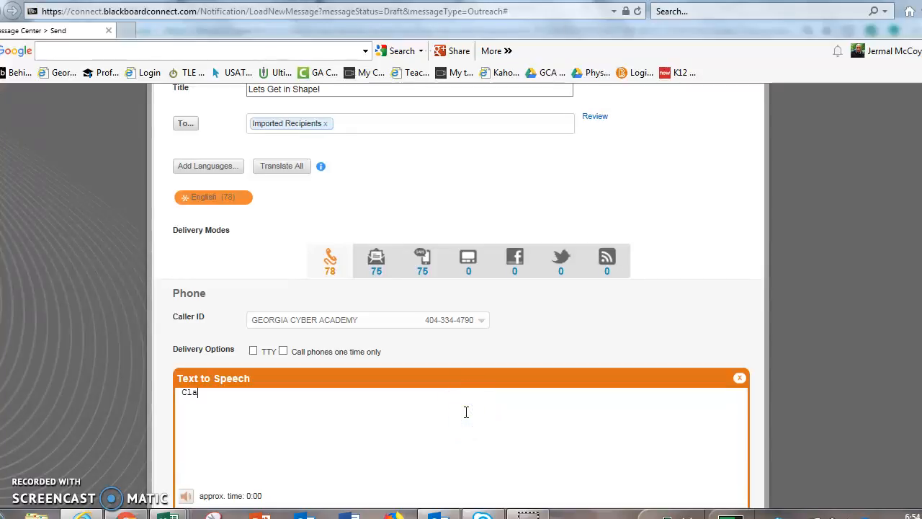
type("Class starts in 20 min")
left_click(466, 395)
type("utes b")
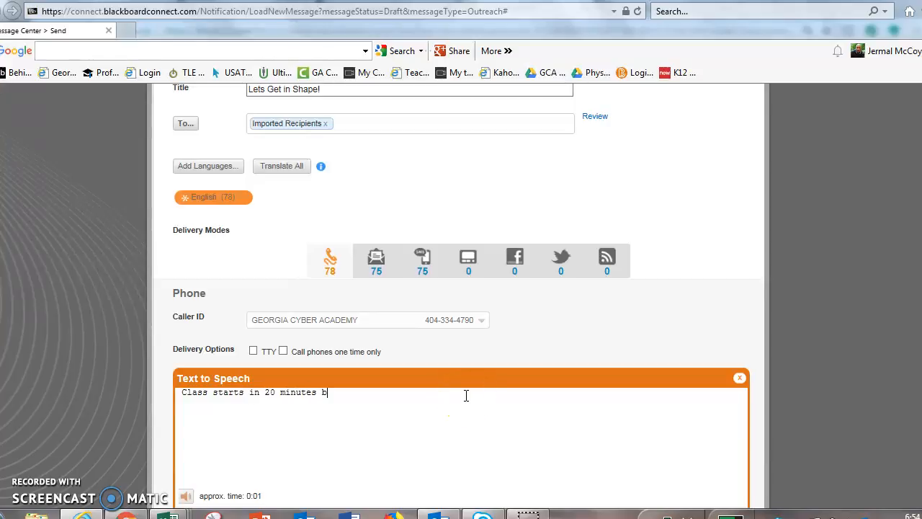
type("e there or be square")
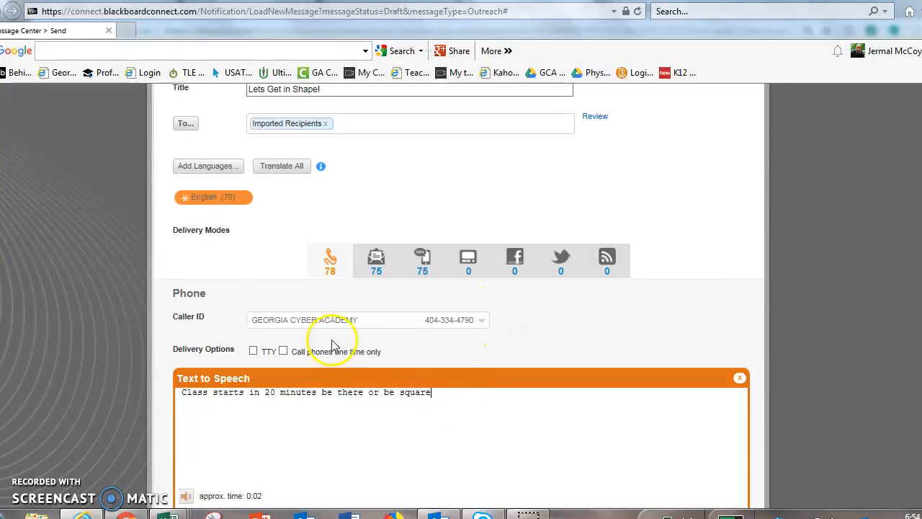
Look over the email and text delivery modes, and return to the phone message.
left_click(378, 260)
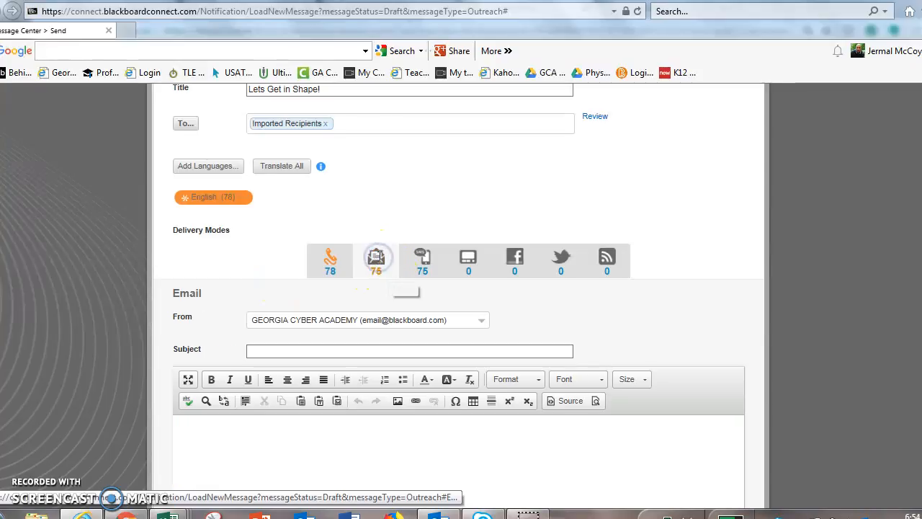
left_click(422, 262)
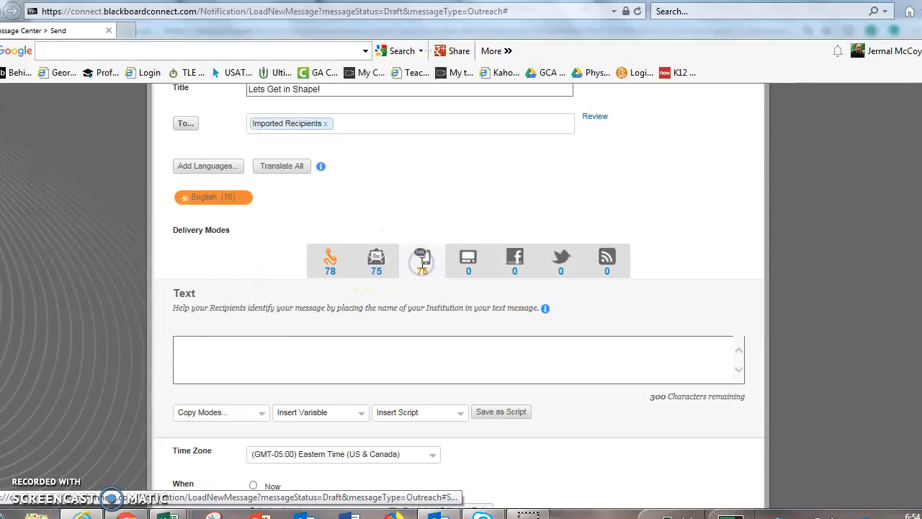
left_click(332, 255)
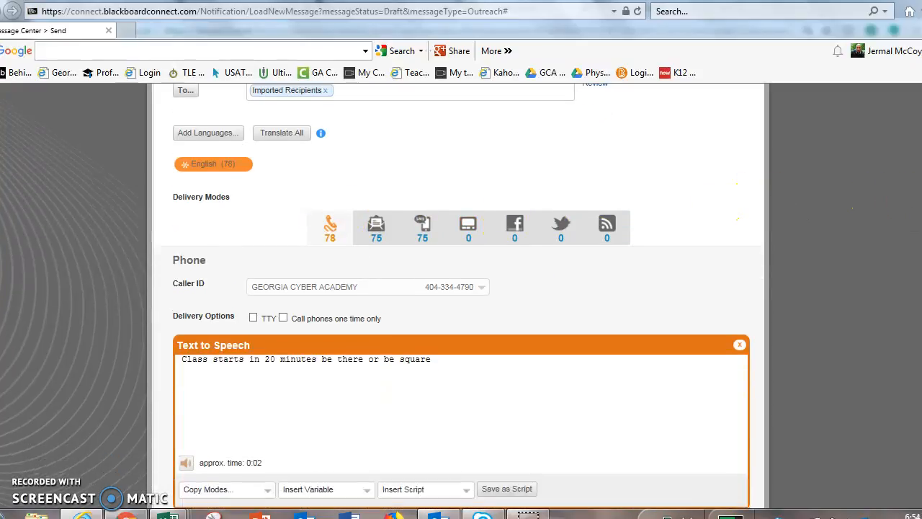
Schedule the message for sending Now and proceed to the next stage.
scroll(461, 288, "down", 5)
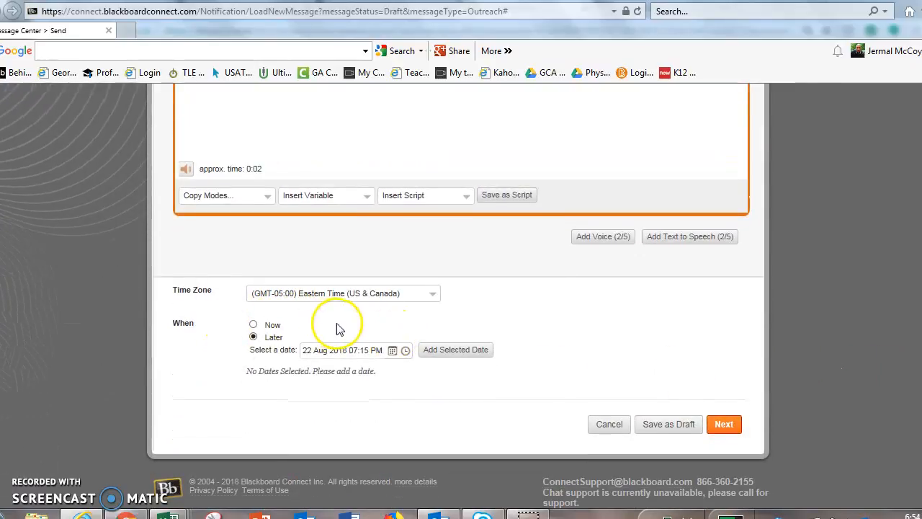
left_click(253, 324)
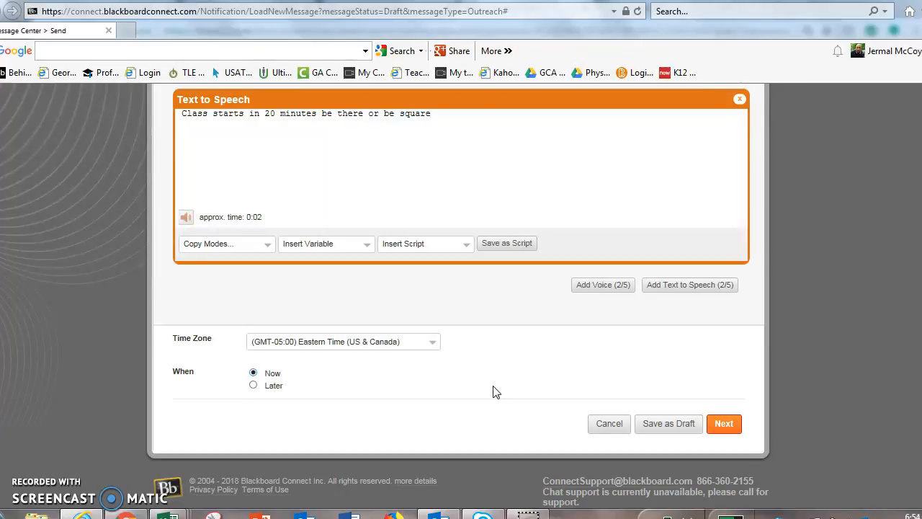
left_click(721, 425)
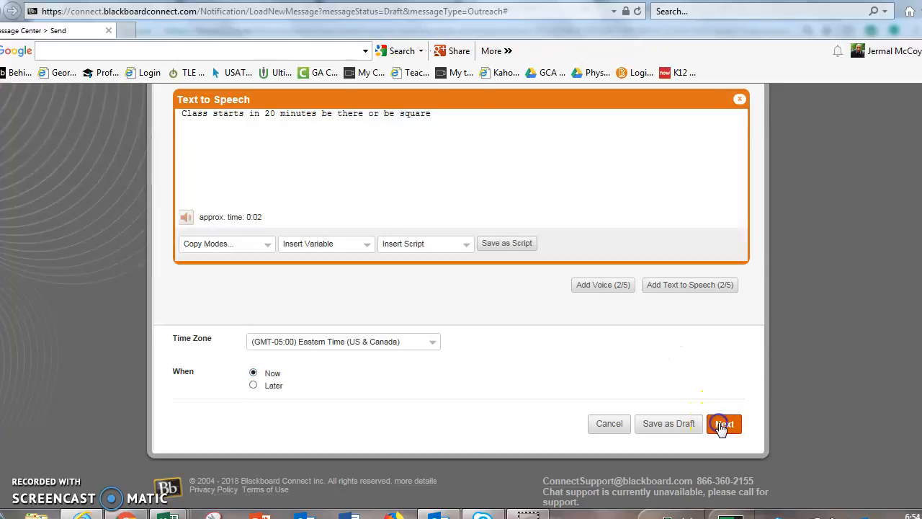